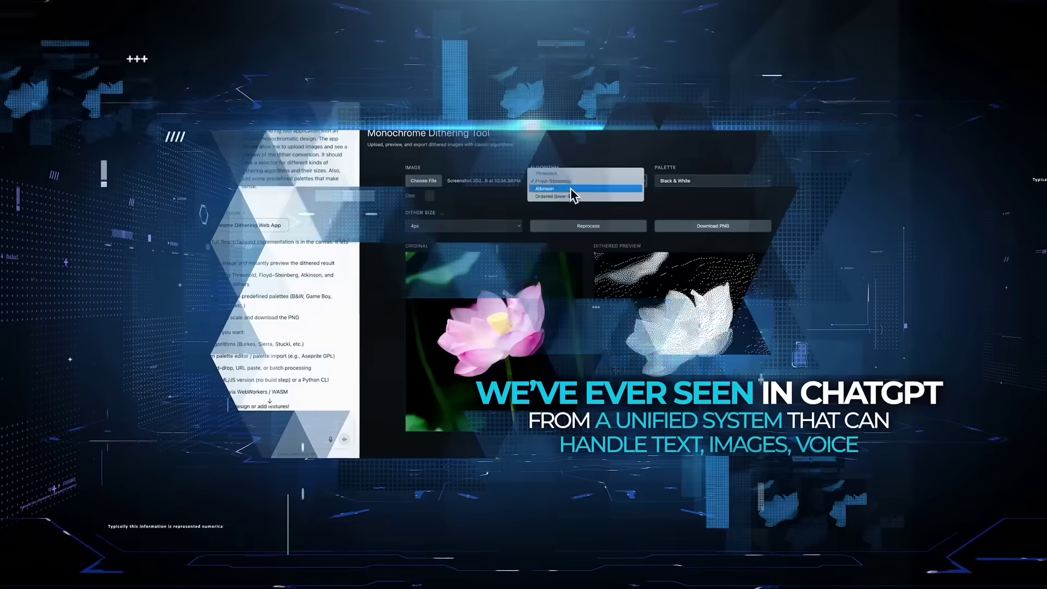
Step: Switch the dithered lotus preview to a different colour palette from the Palette list
left_click(699, 188)
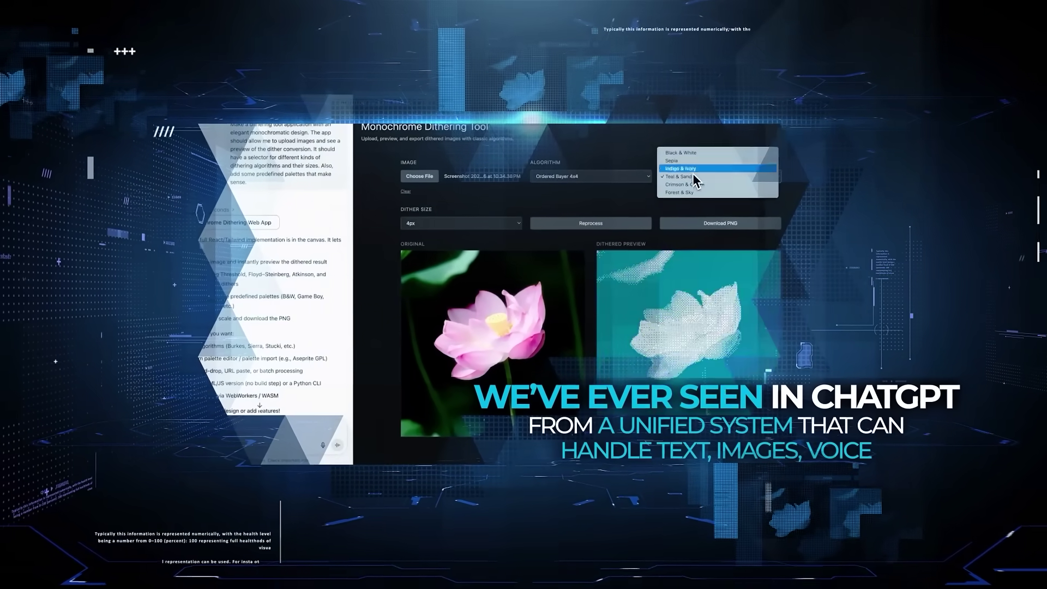
left_click(696, 173)
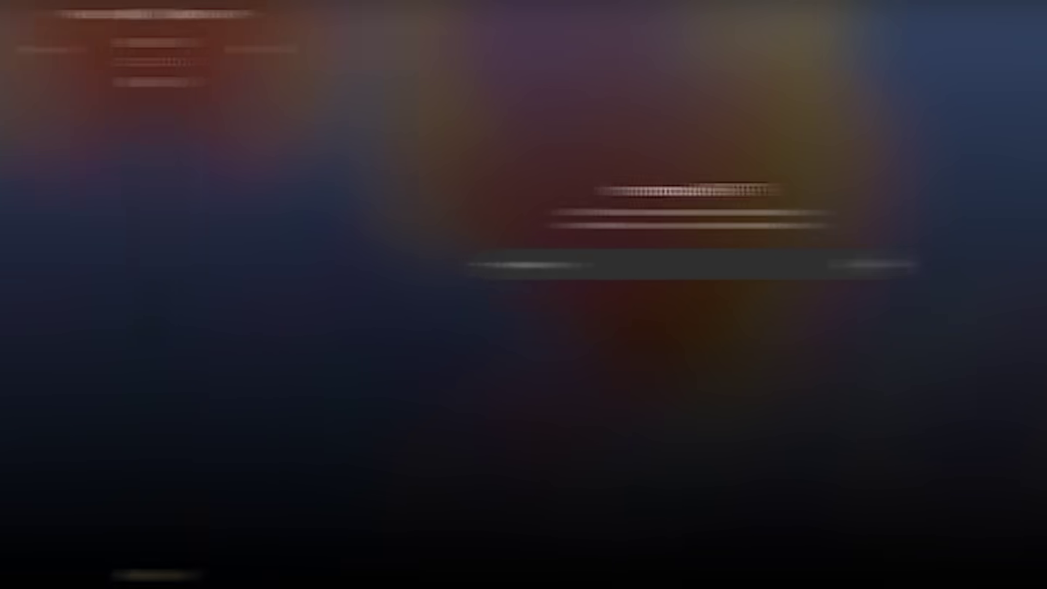
Step: Check the model list, keeping GPT-5 selected for the 2DG plot-analysis chat
left_click(94, 16)
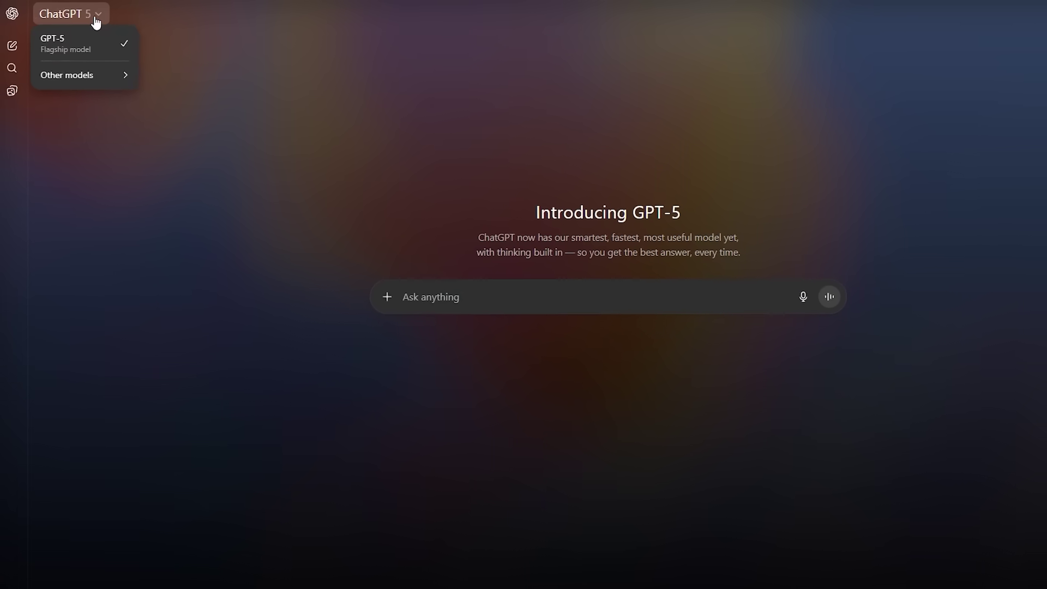
mouse_move(84, 74)
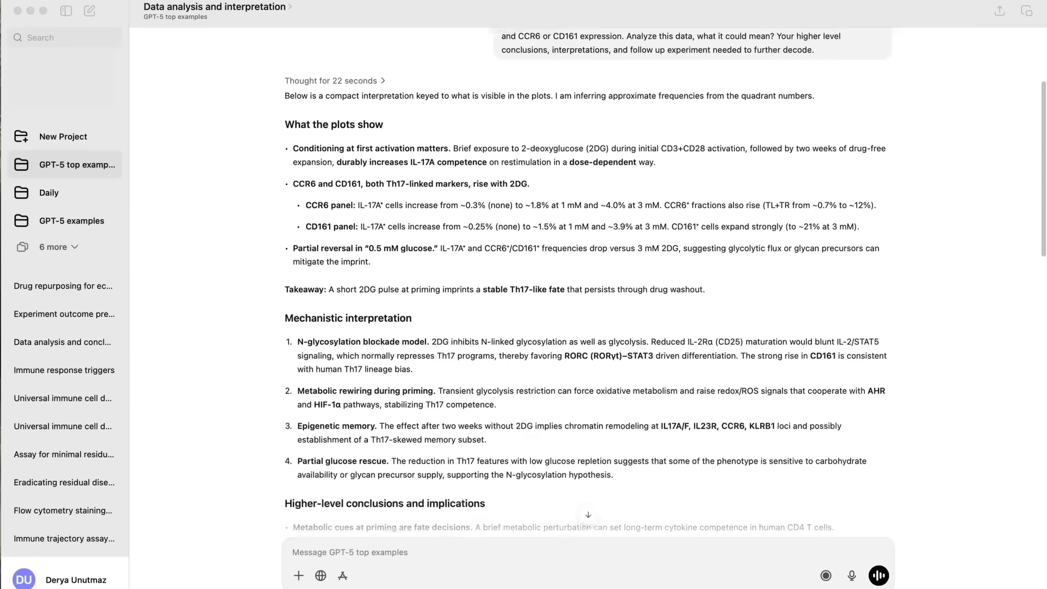
scroll(587, 283, "down", 4)
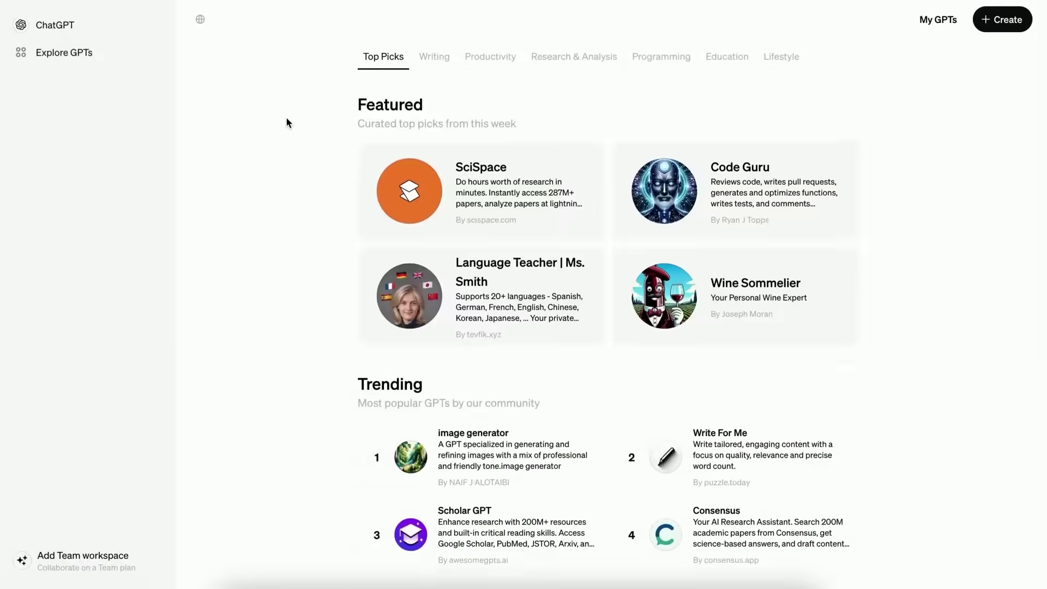
Step: Scroll down through the Trending and By ChatGPT GPT listings
scroll(287, 122, "down", 1)
scroll(287, 118, "down", 6)
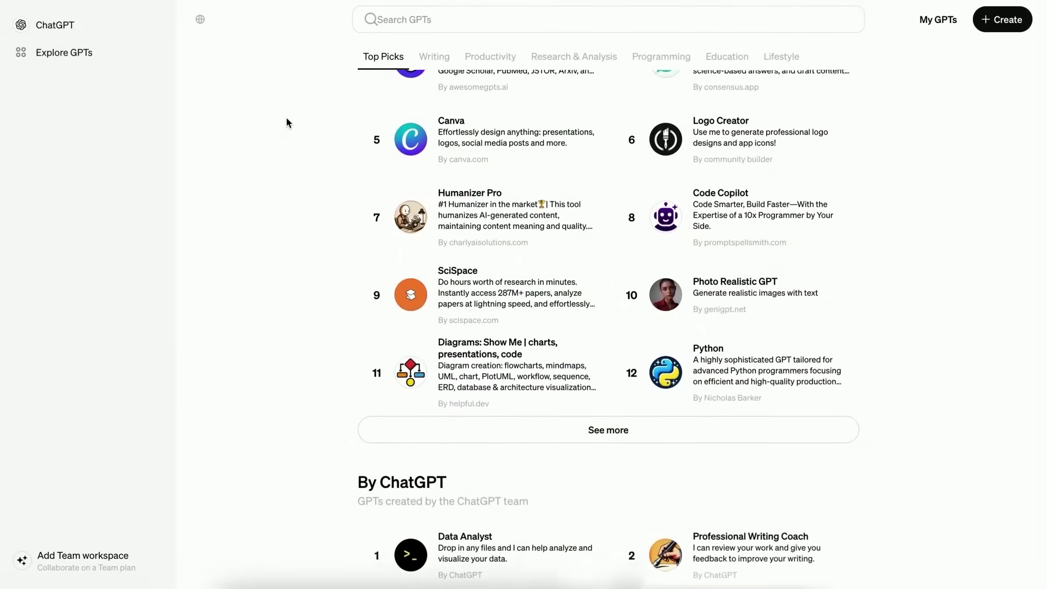
scroll(286, 117, "down", 6)
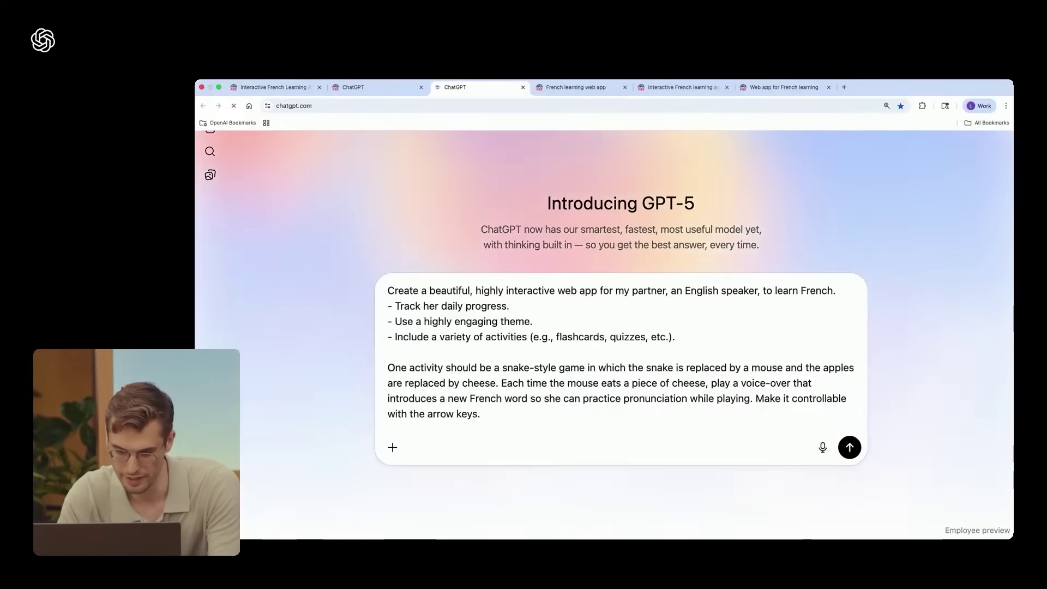
Step: Send the French-learning snake-game app request and queue the woolly mammoth video
key("Return")
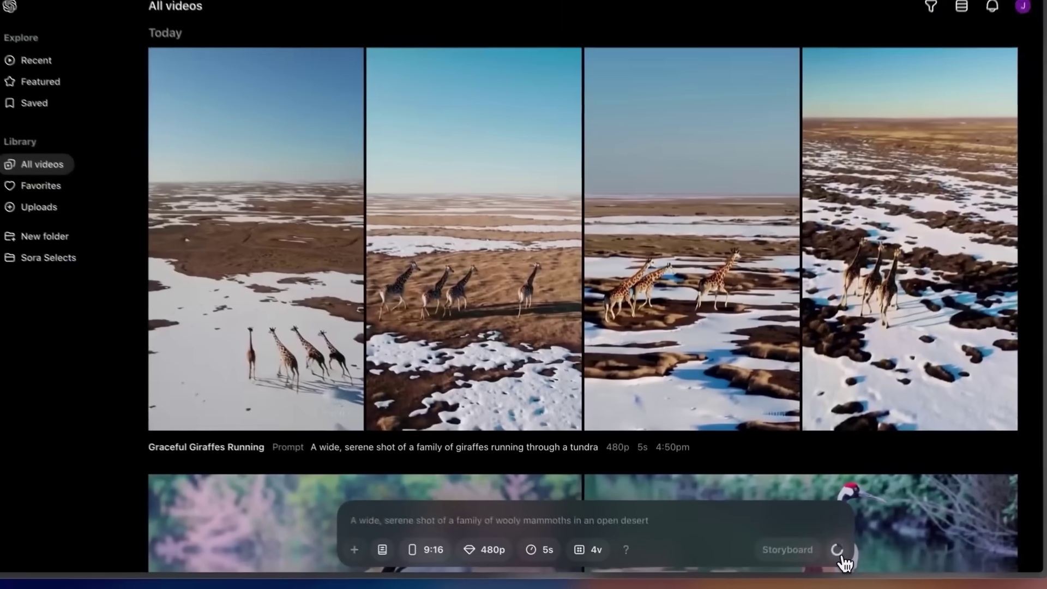
left_click(952, 474)
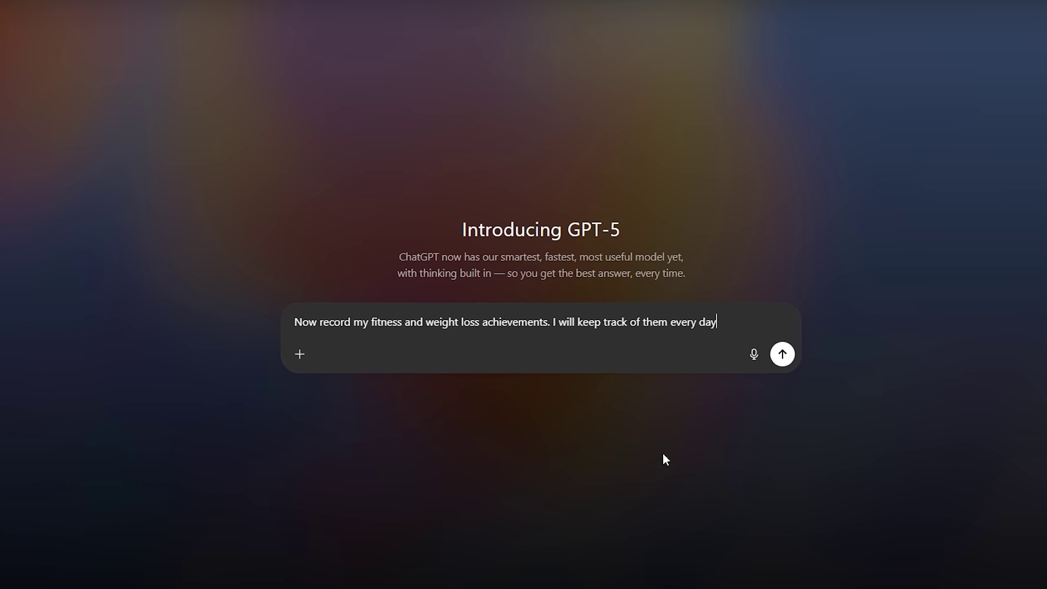
Step: Send the prompt to record daily fitness and weight-loss achievements
left_click(788, 368)
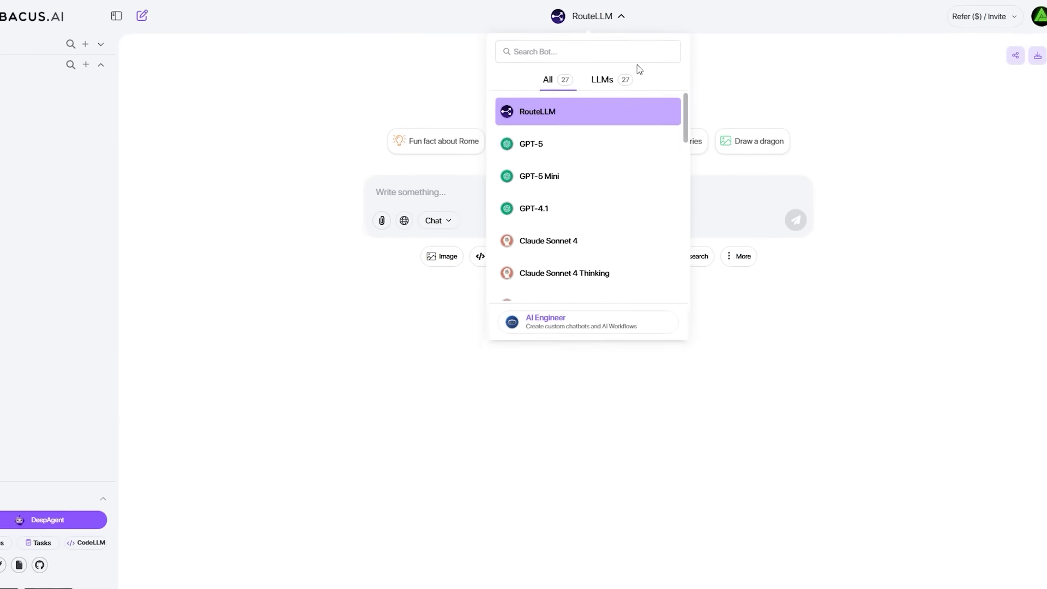
Step: Send the retro Space Invaders React game prompt, then bring up Image Generation settings
scroll(683, 156, "down", 1)
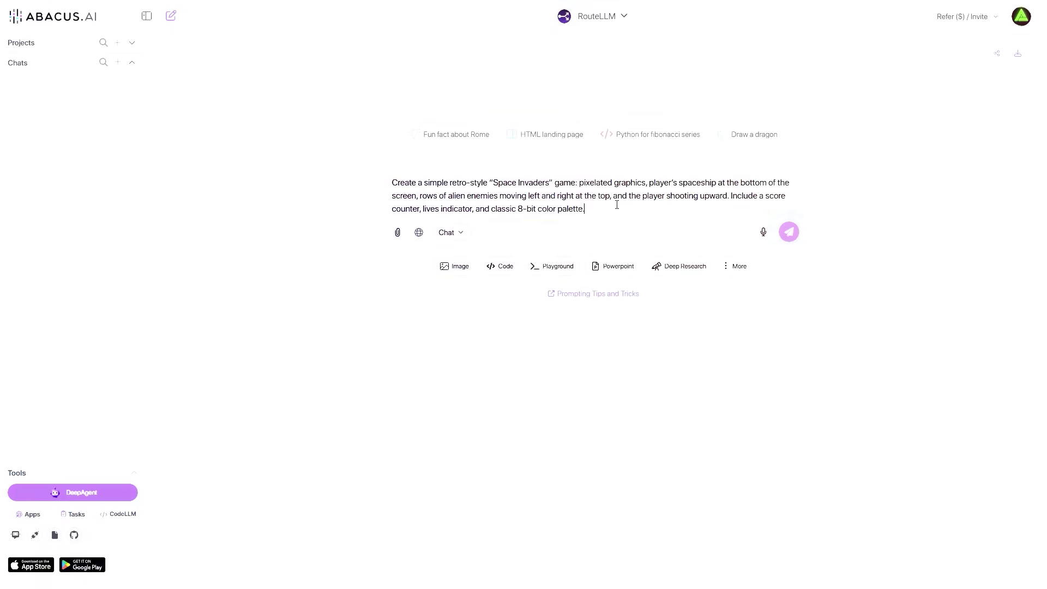
left_click(788, 231)
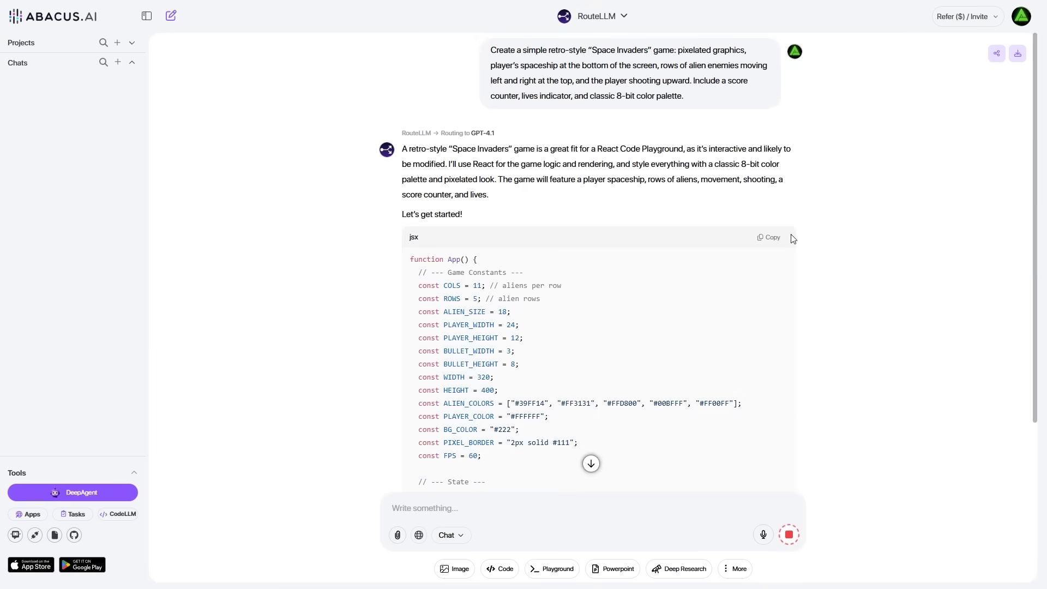
scroll(1025, 352, "down", 3)
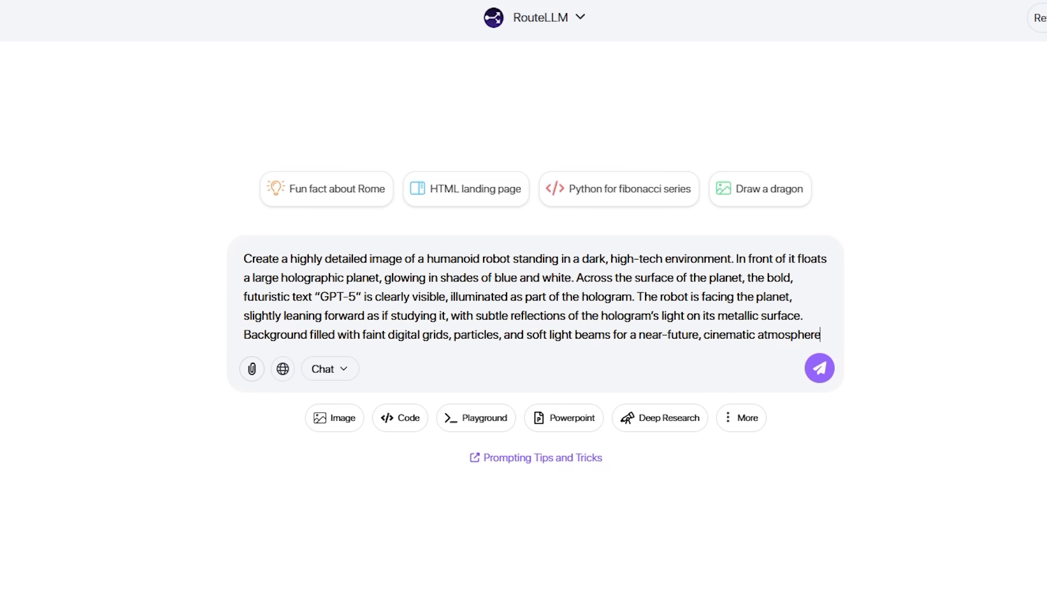
left_click(818, 368)
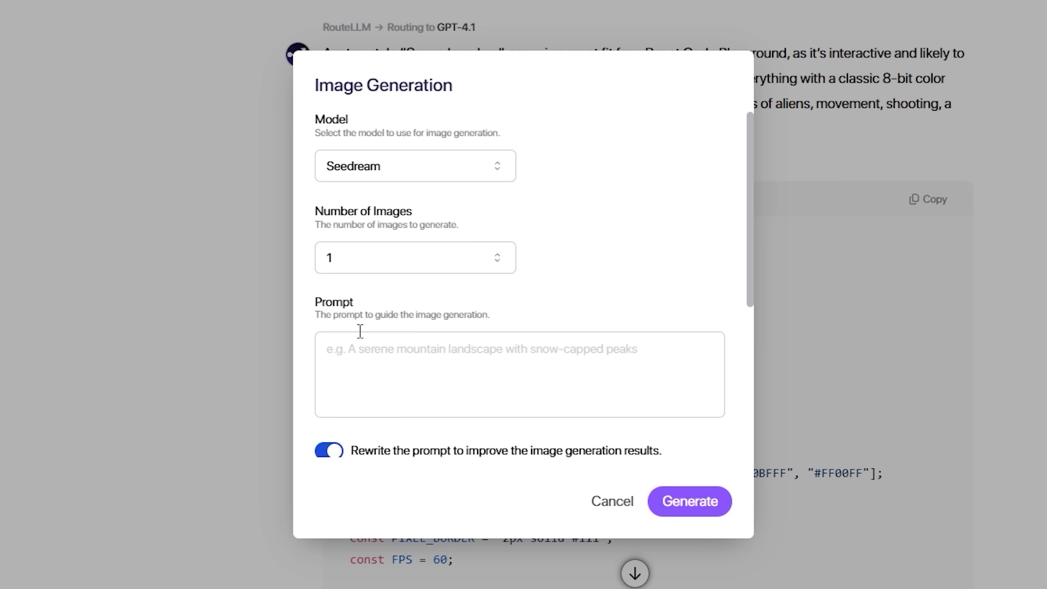
Step: Review image models, start the video generation, and view CodeLLM's download dialog
left_click(375, 175)
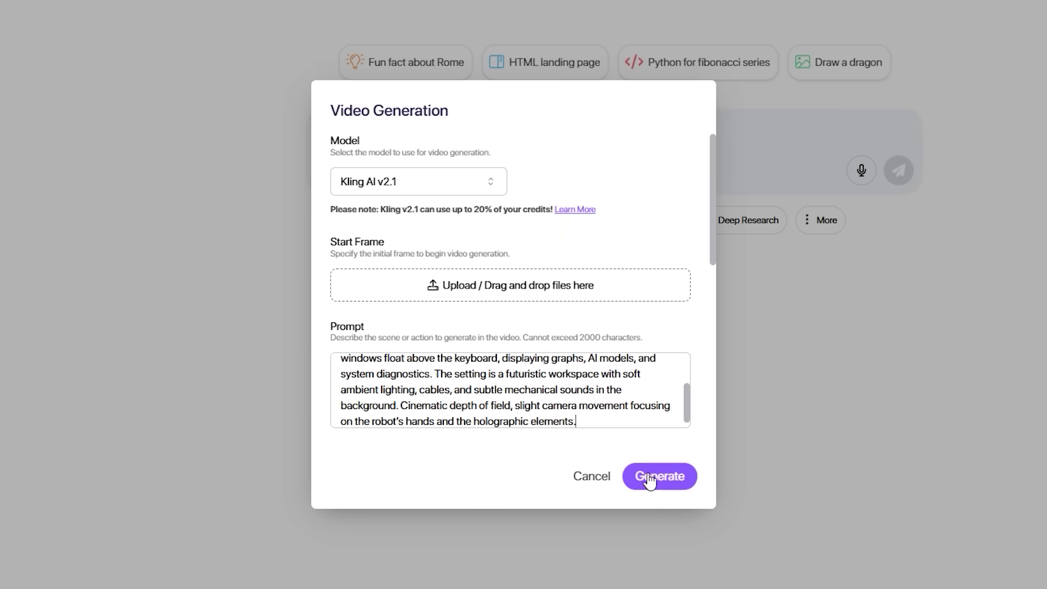
left_click(648, 480)
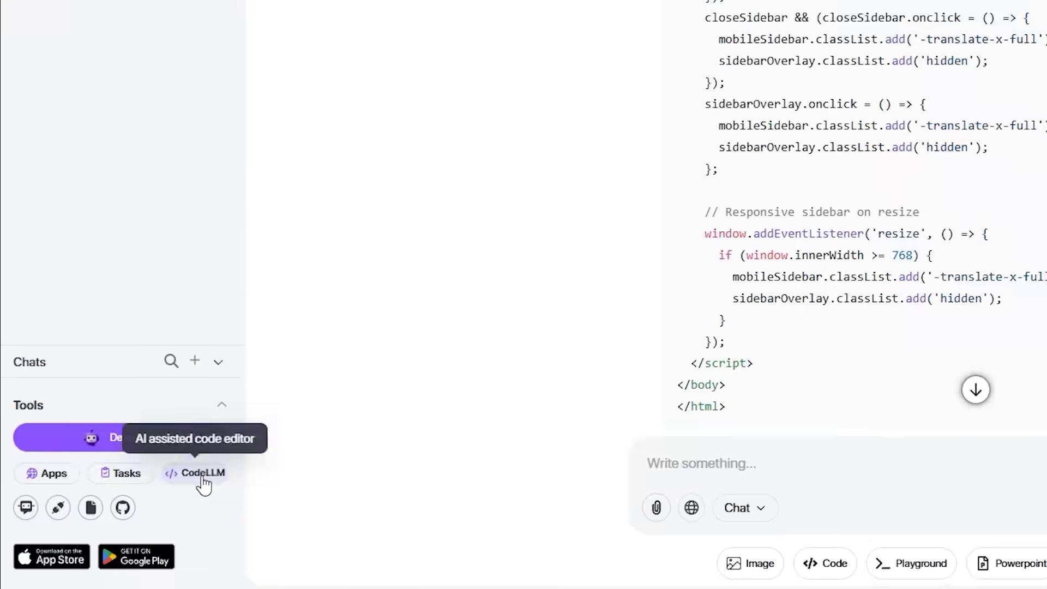
left_click(139, 500)
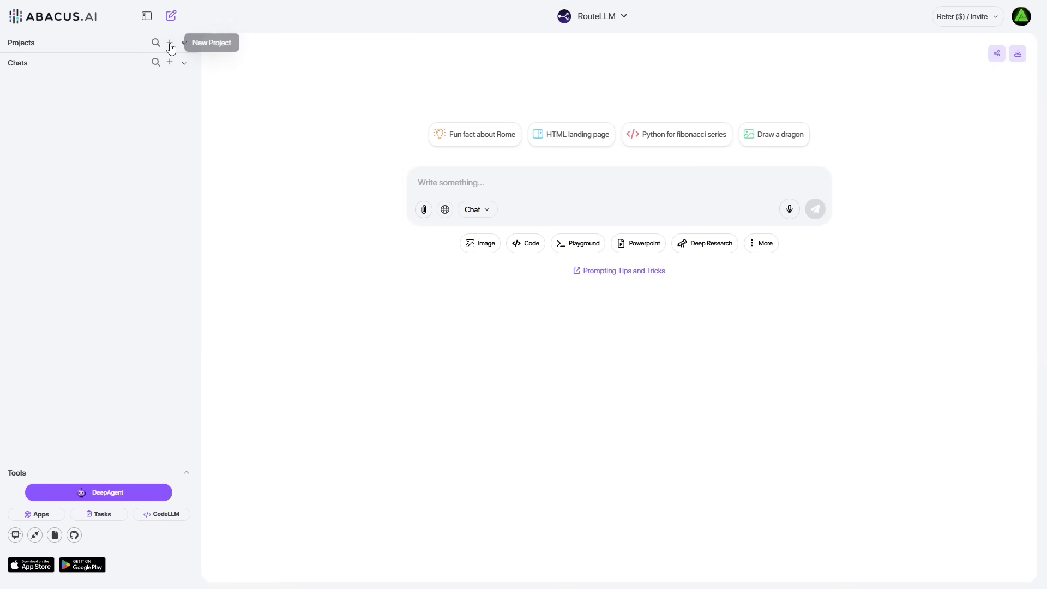
Step: Start a new project and enter the name 'development ap'
left_click(169, 44)
type("de")
type("velo")
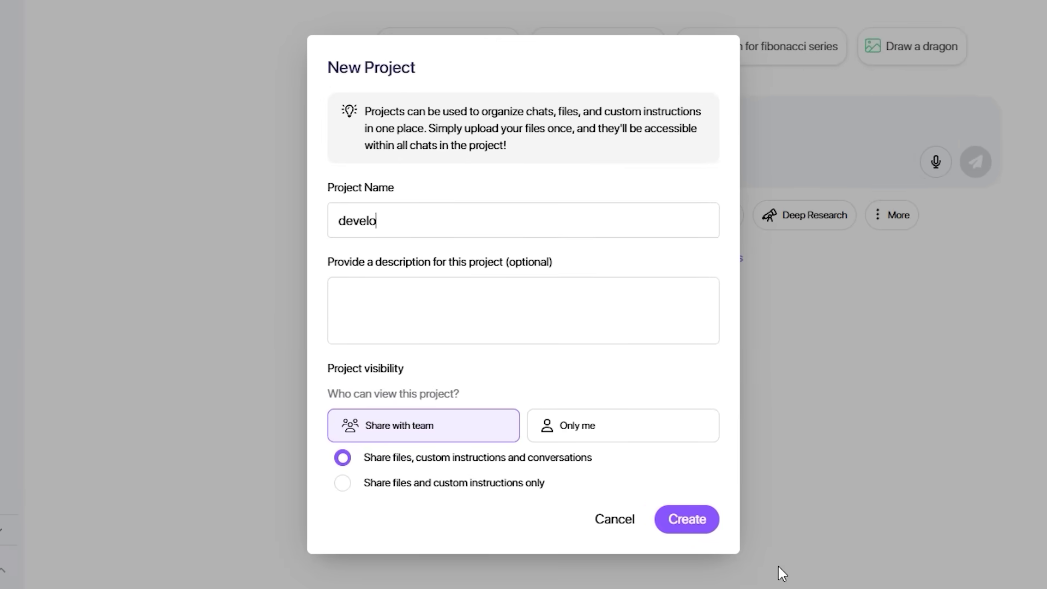
type("pment ap")
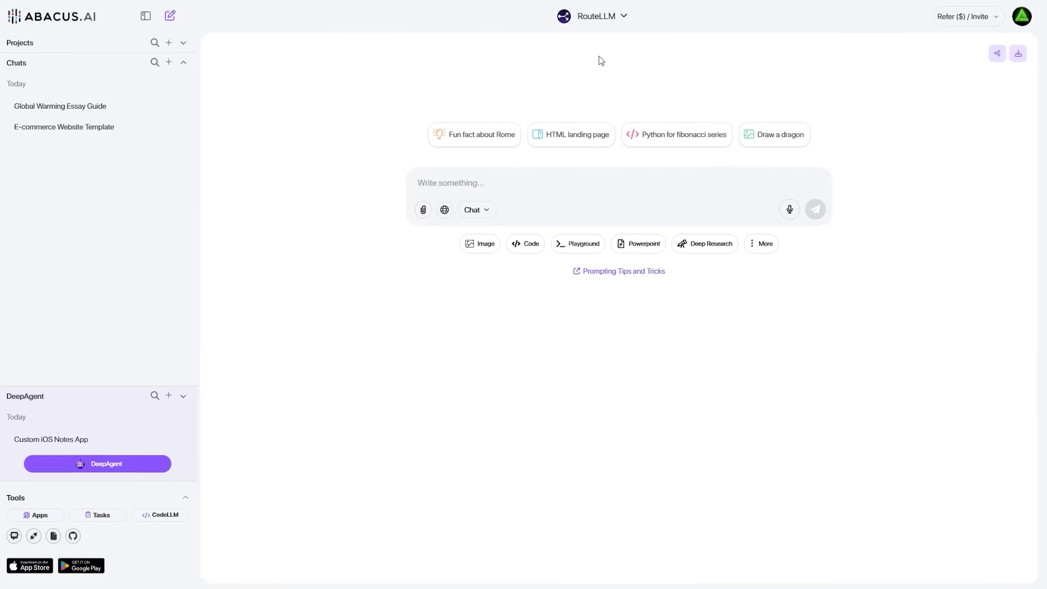
Step: Change the header model dropdown from RouteLLM to GPT-5
left_click(579, 22)
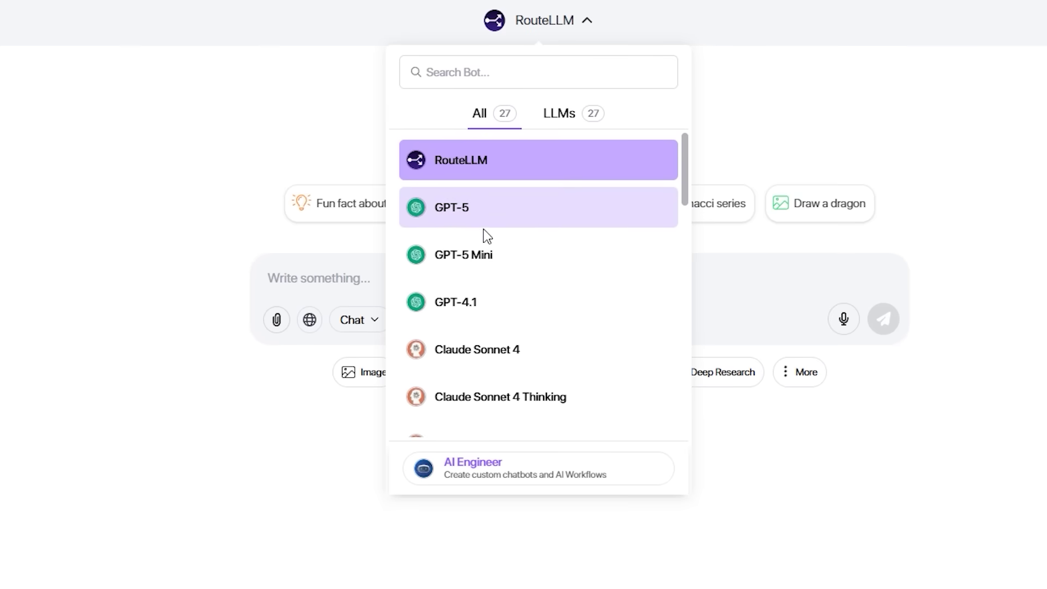
left_click(487, 218)
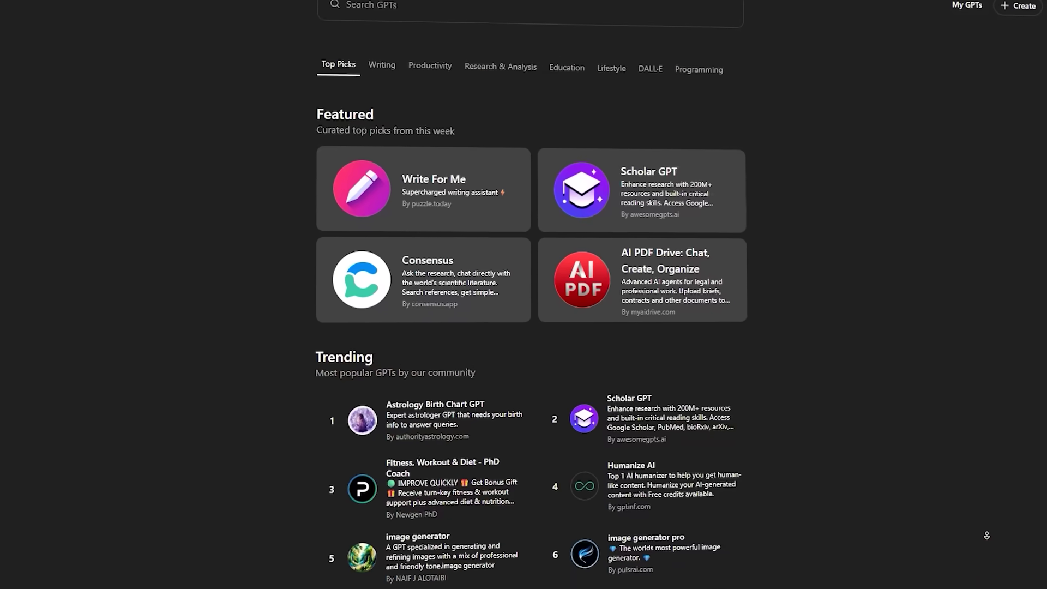
Step: Type a prompt for one HTML file with drag-and-drop photos, text files and websites
scroll(996, 540, "down", 3)
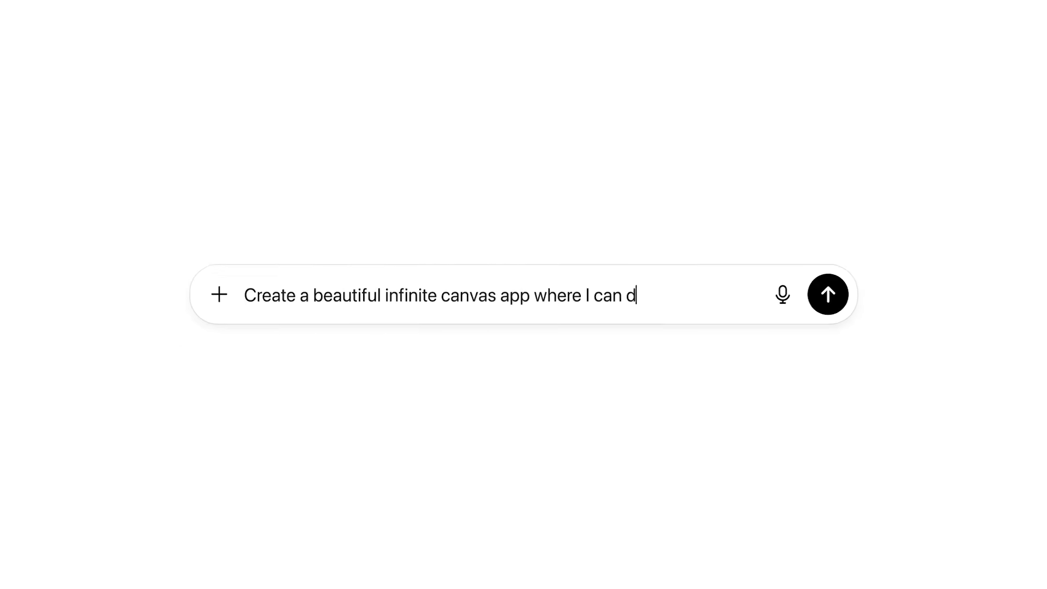
type("rag and drop photos, text files, and websites all in one html file. Make sure videos are playable and I can drop links too.")
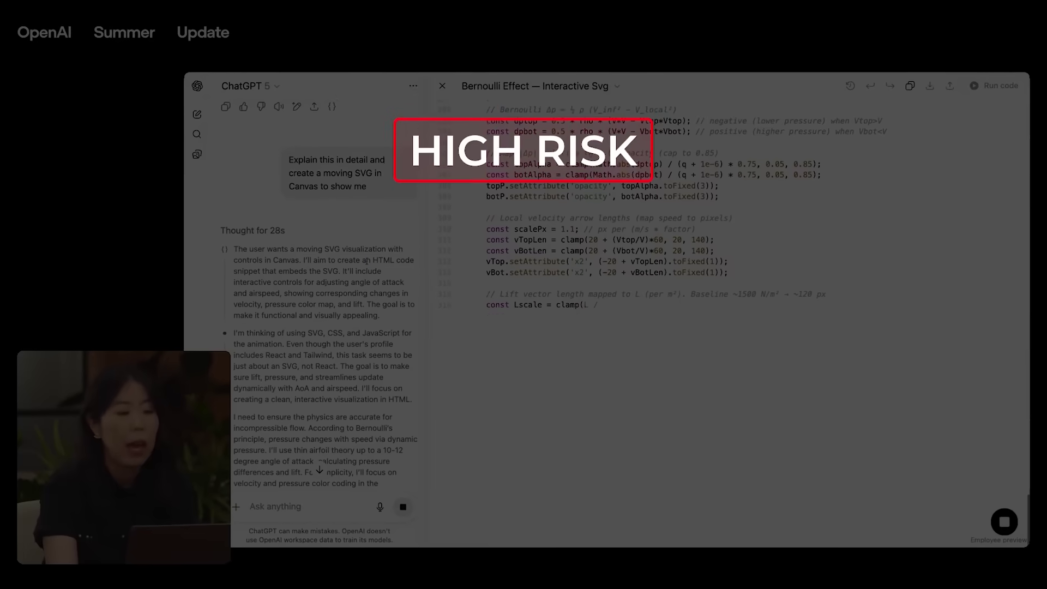
Step: Highlight the reasoning's HTML code mention, then scroll the charts and table to 'Next steps — pick one'
left_click_drag(369, 255, 416, 261)
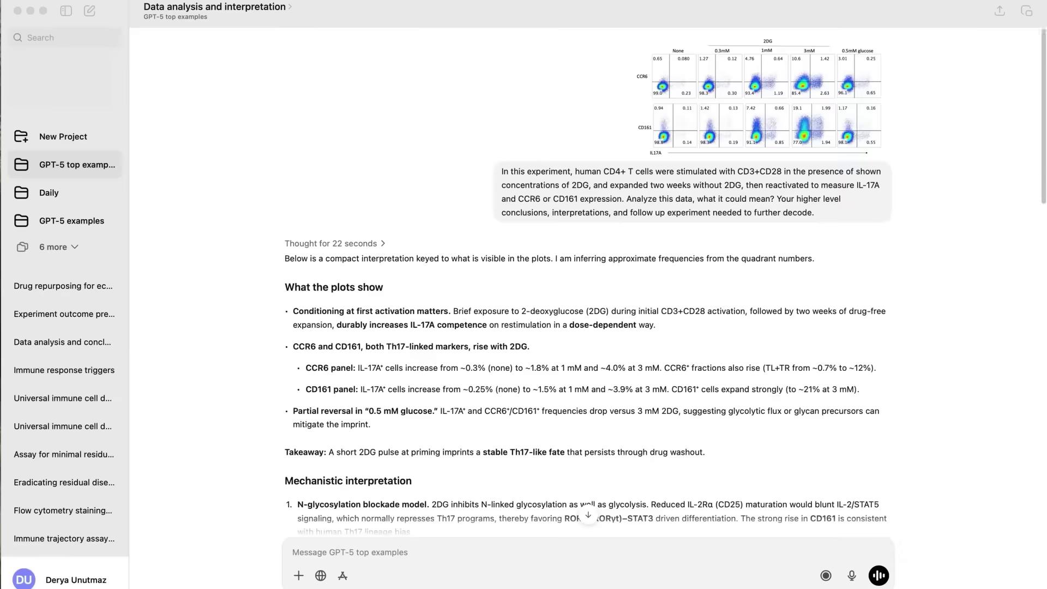
scroll(583, 273, "down", 3)
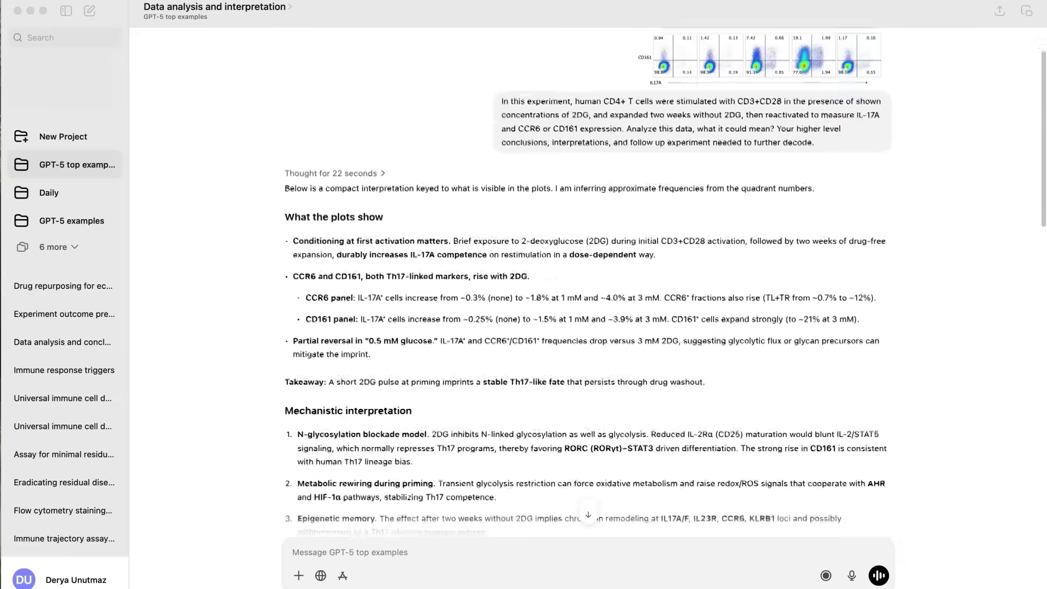
scroll(583, 272, "down", 5)
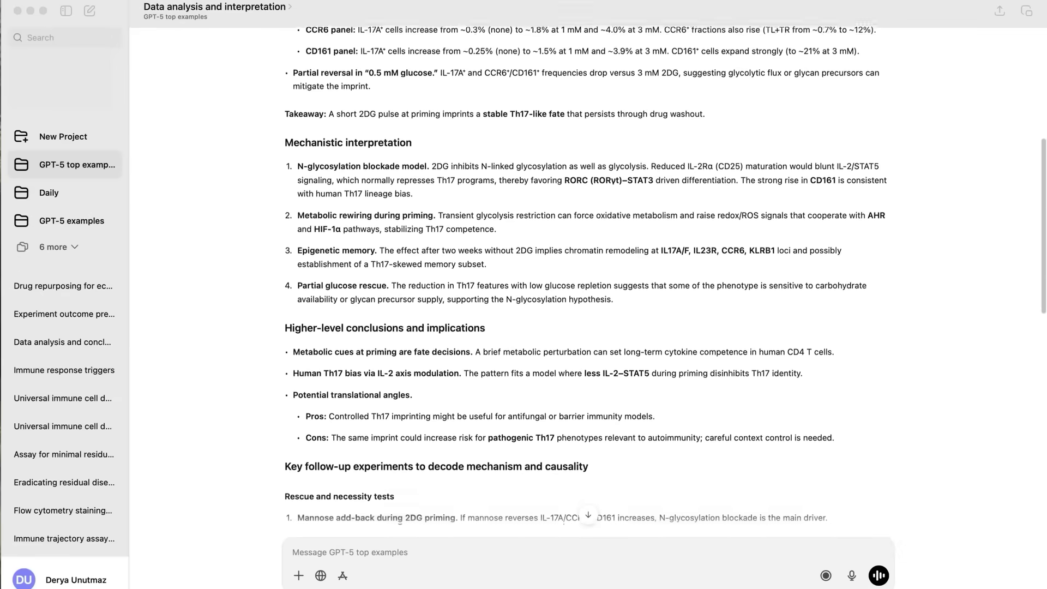
scroll(583, 272, "down", 2)
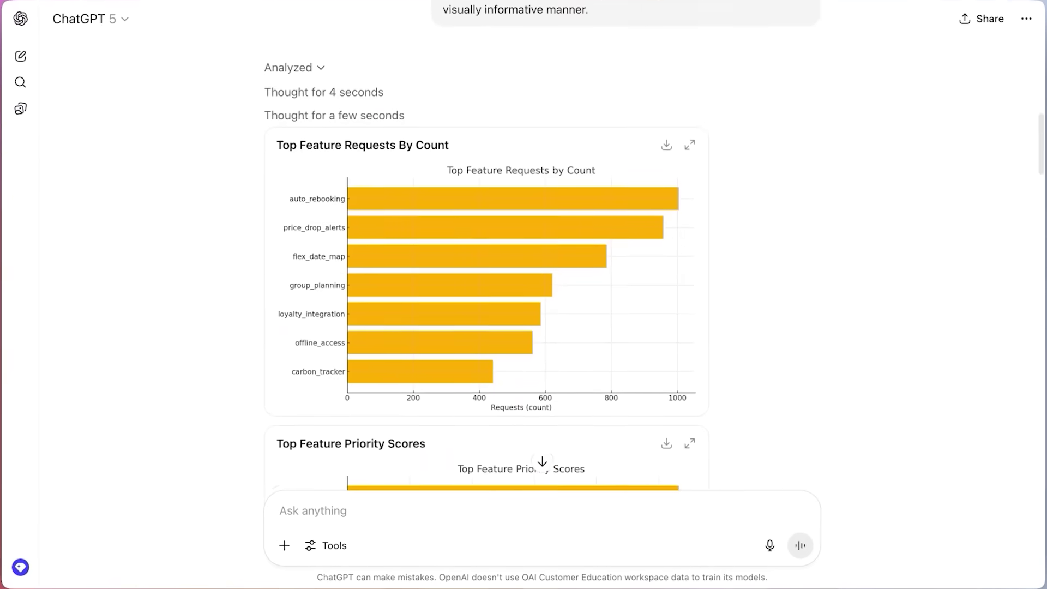
scroll(523, 245, "down", 5)
scroll(543, 273, "down", 20)
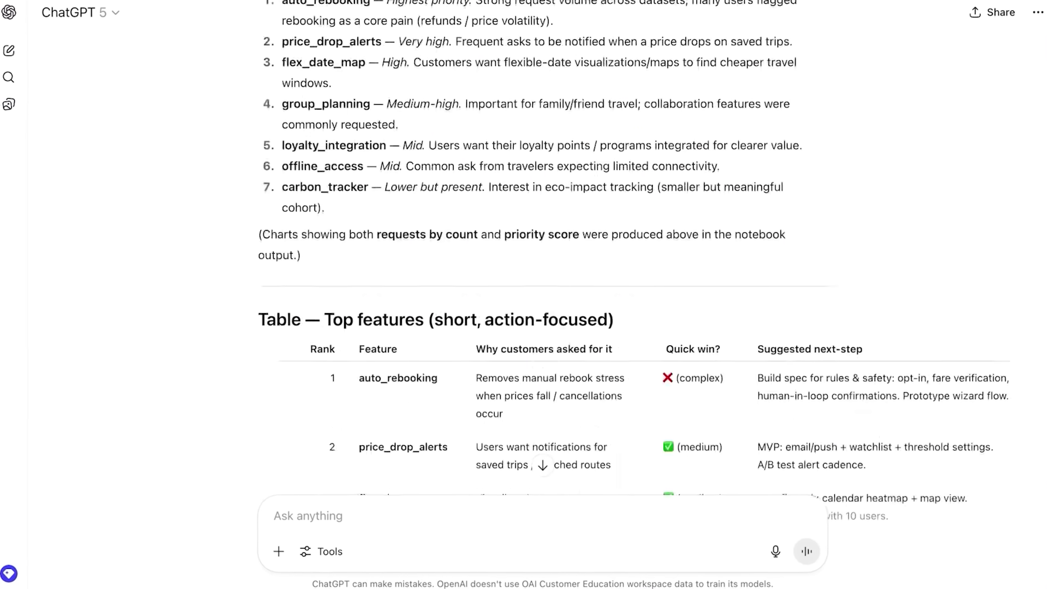
scroll(543, 273, "down", 15)
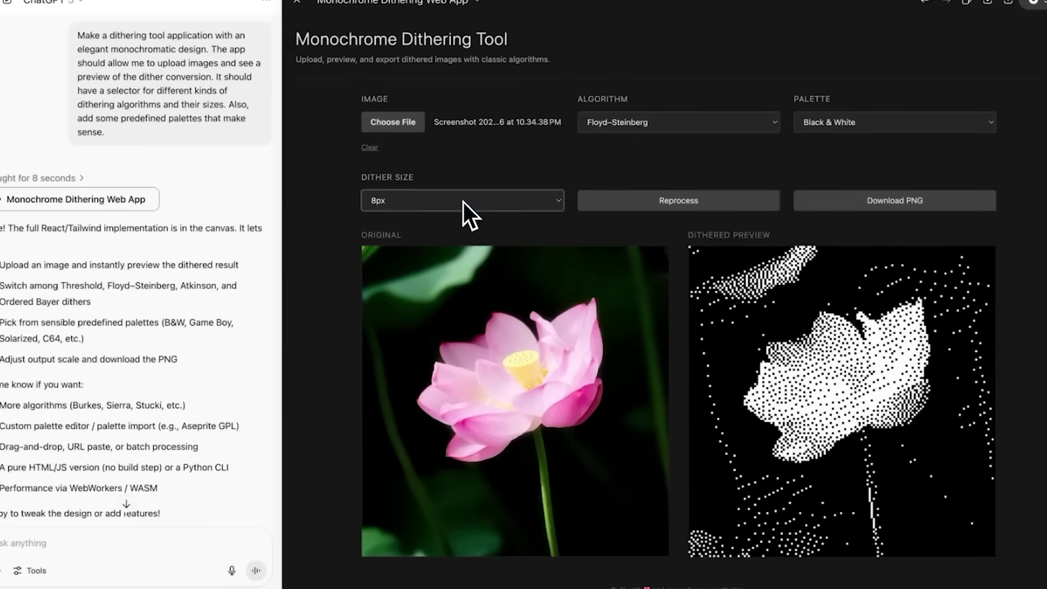
Step: Set the dithering tool to 4px size, Ordered Bayer 4x4 algorithm and Indigo & Ivory palette
left_click(463, 201)
left_click(646, 122)
left_click(646, 122)
left_click(866, 122)
left_click(858, 118)
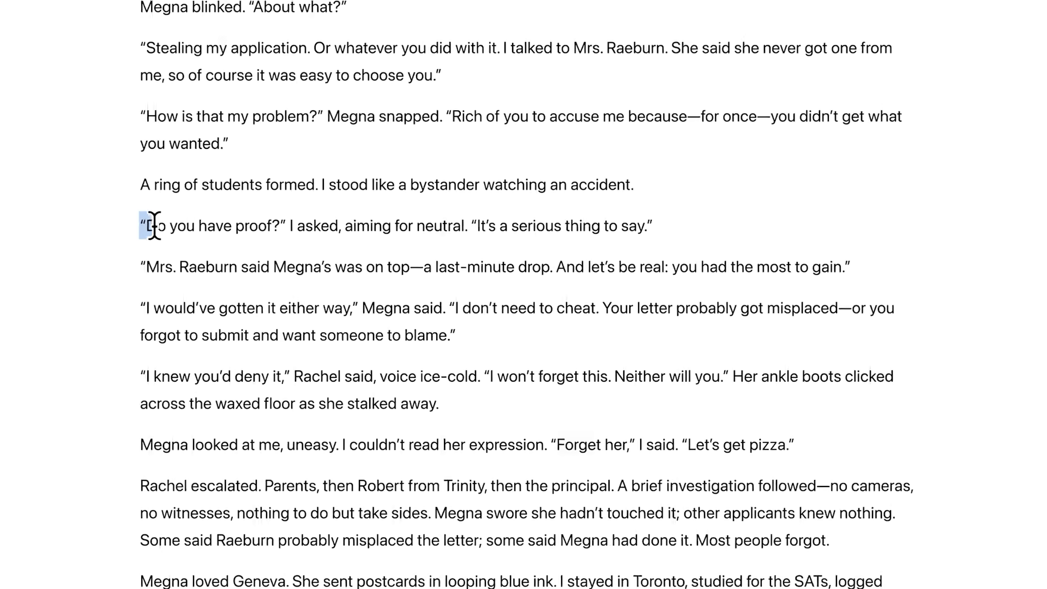
Step: Quote “Do you have proof?” asking if it suits the character's motivations, and begin a new prompt
left_click_drag(142, 266, 644, 267)
left_click(386, 223)
type("But does this quote make sense for this character'")
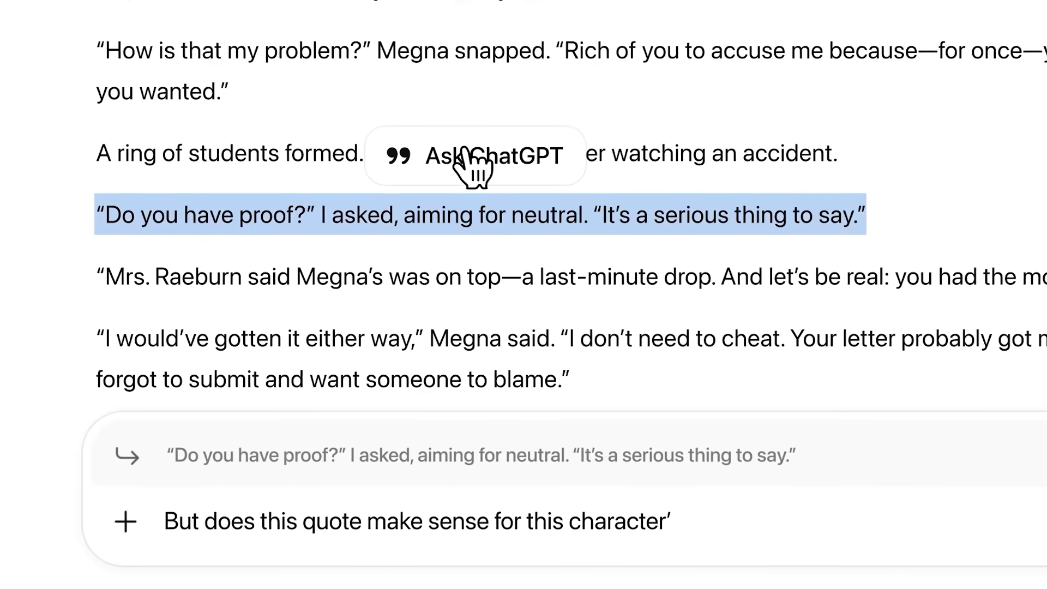
type("s motivations?")
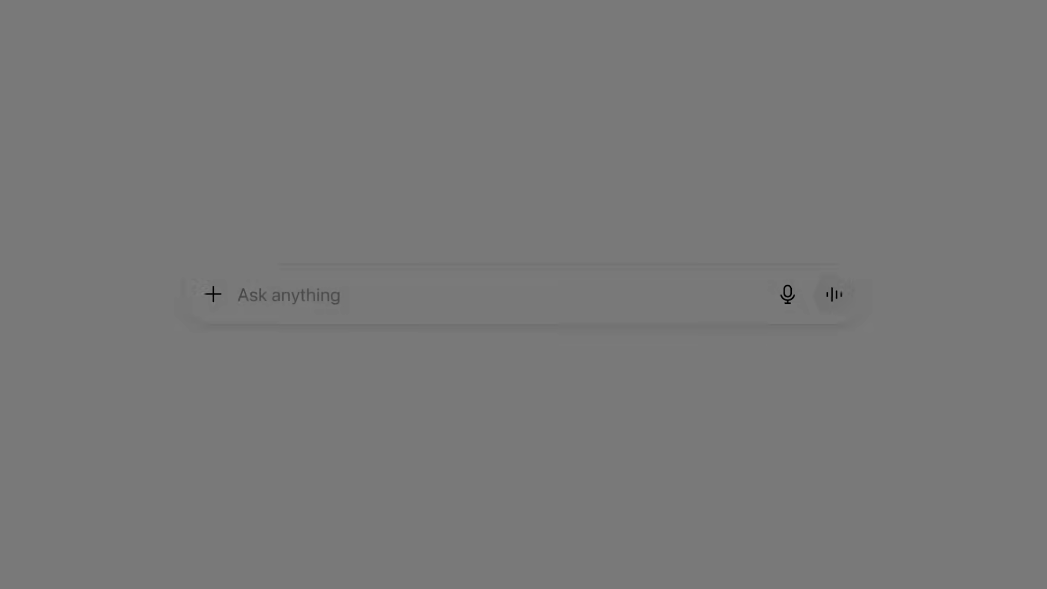
type("Create a beautiful in")
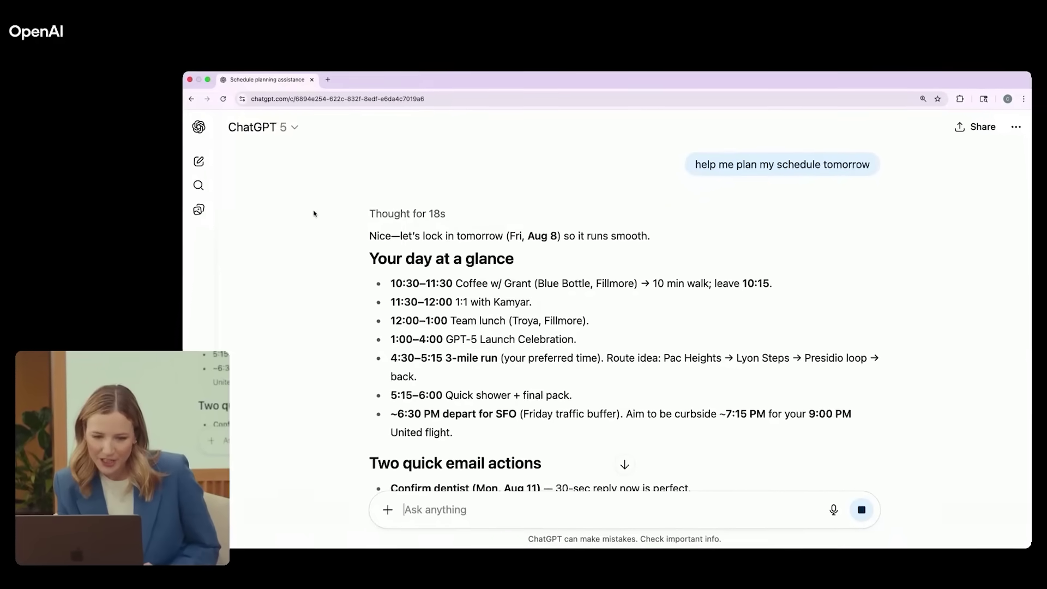
Step: Scroll through the 'Your day at a glance' section of the schedule reply
scroll(314, 214, "down", 2)
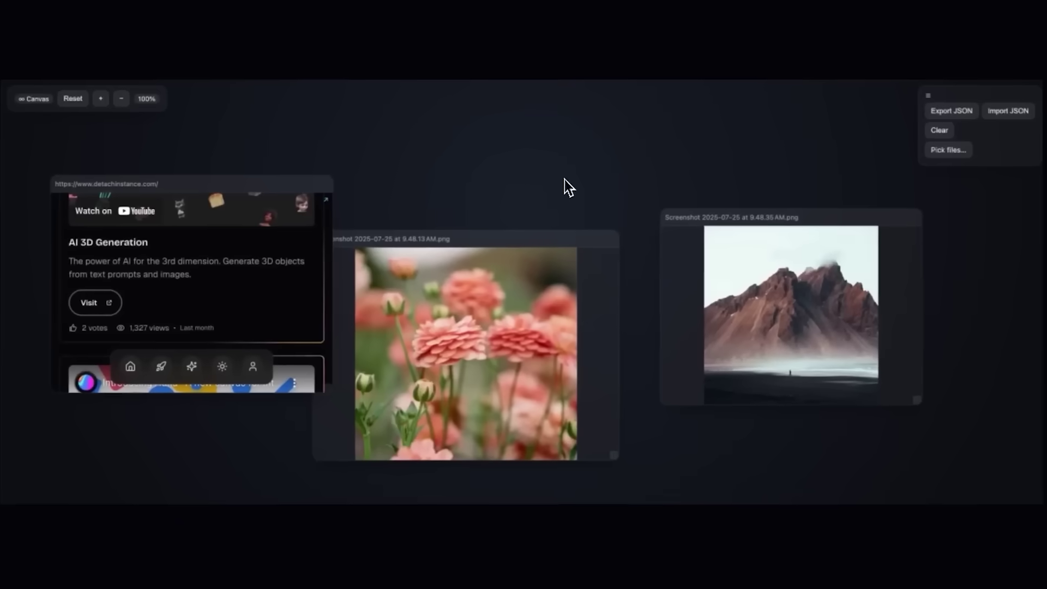
Step: Zoom the canvas out so the website card, flower and mountain photos fit together
scroll(564, 179, "down", 3)
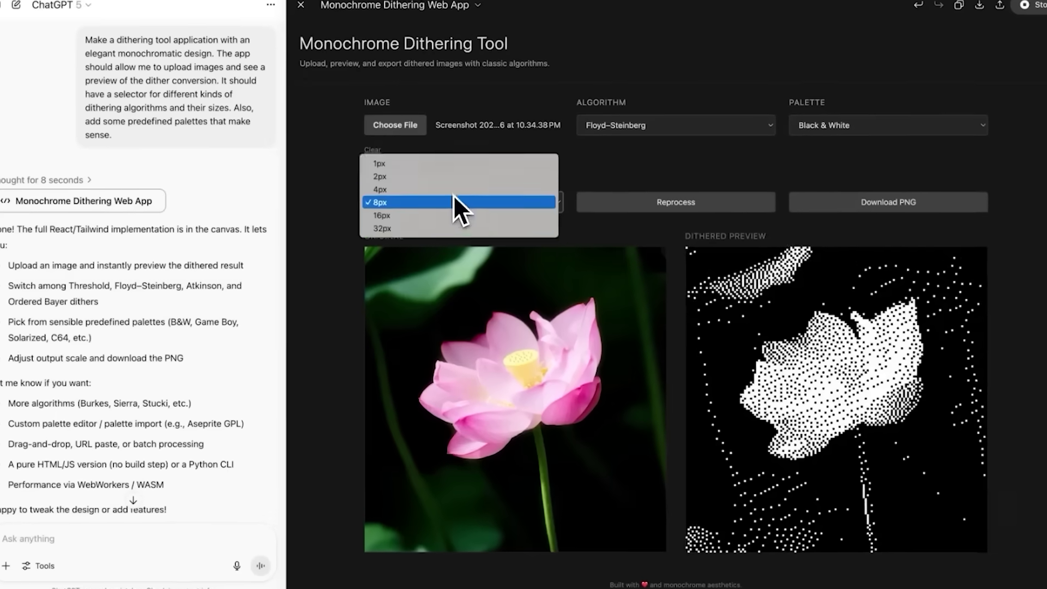
left_click(456, 206)
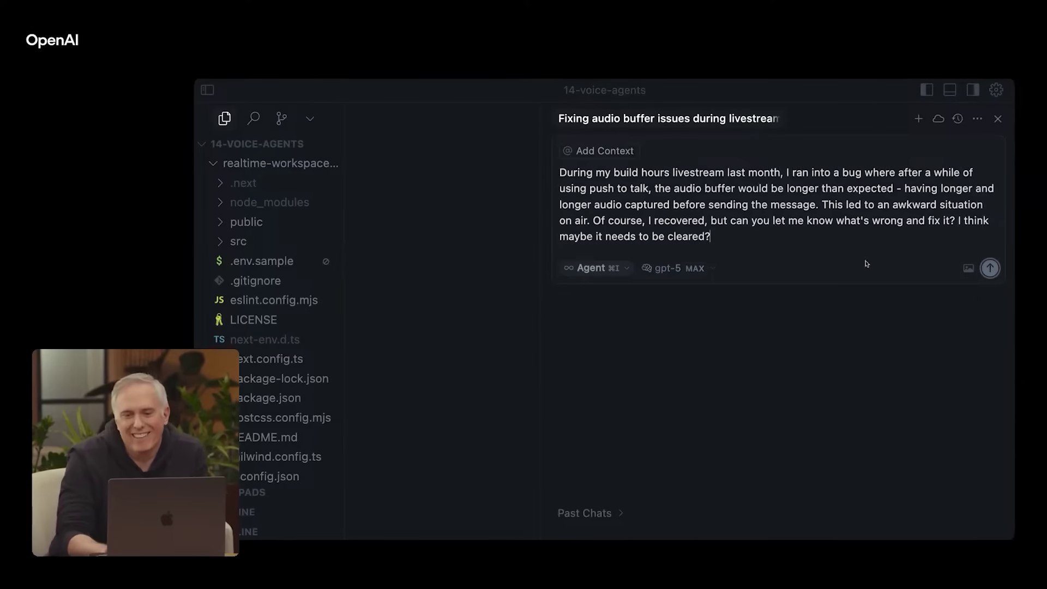
Step: Submit the push-to-talk audio buffer bug-fix request to Cursor's agent
left_click(993, 269)
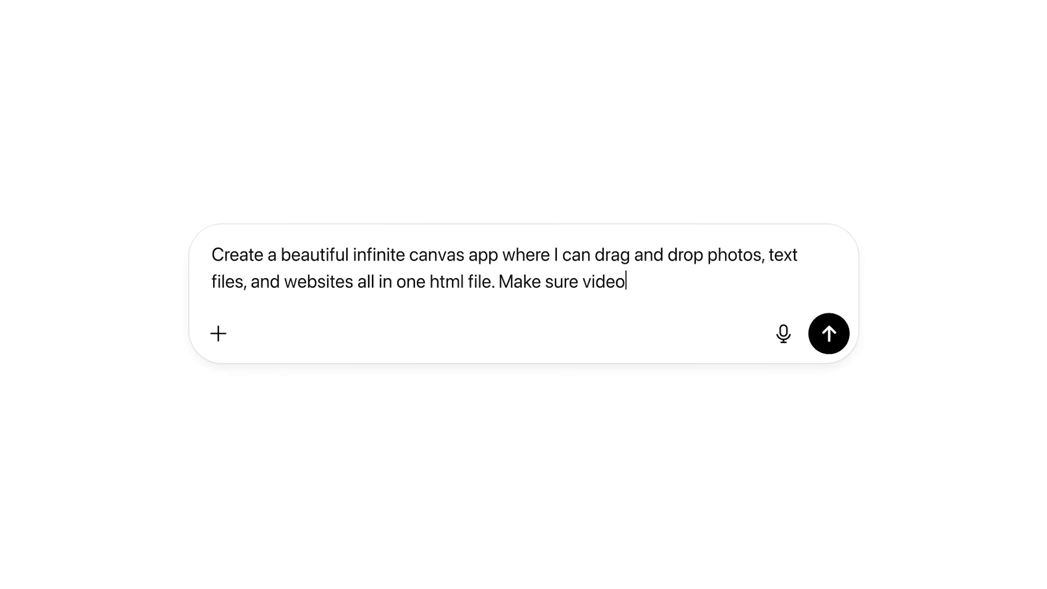
Step: Finish the canvas-app prompt, apply Atkinson dithering, and quote “Do you have proof?” in a follow-up
type("s are playable and I can drop links too.")
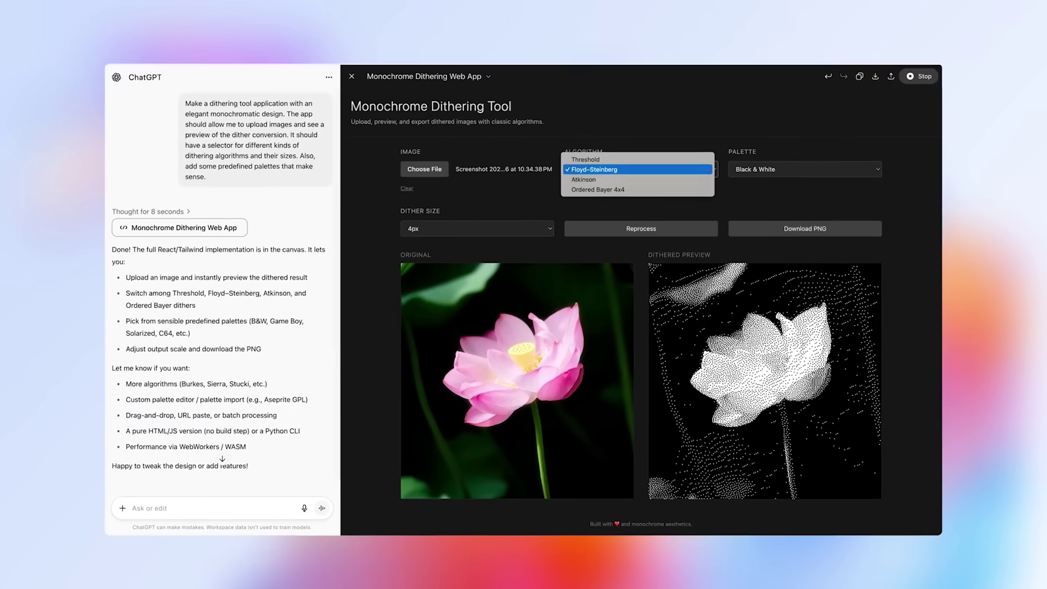
key("Down")
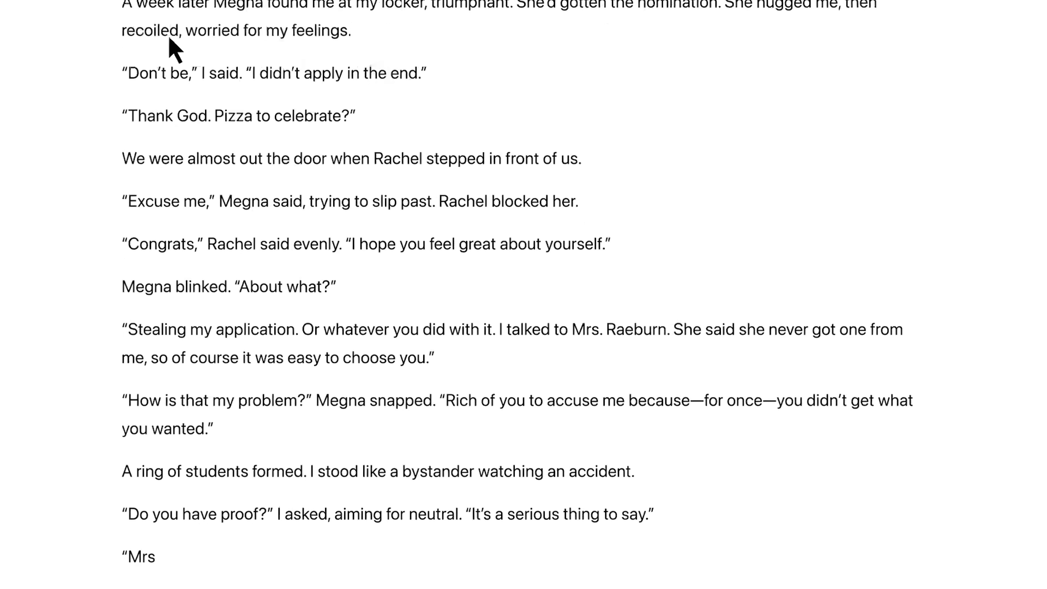
left_click_drag(123, 214, 651, 214)
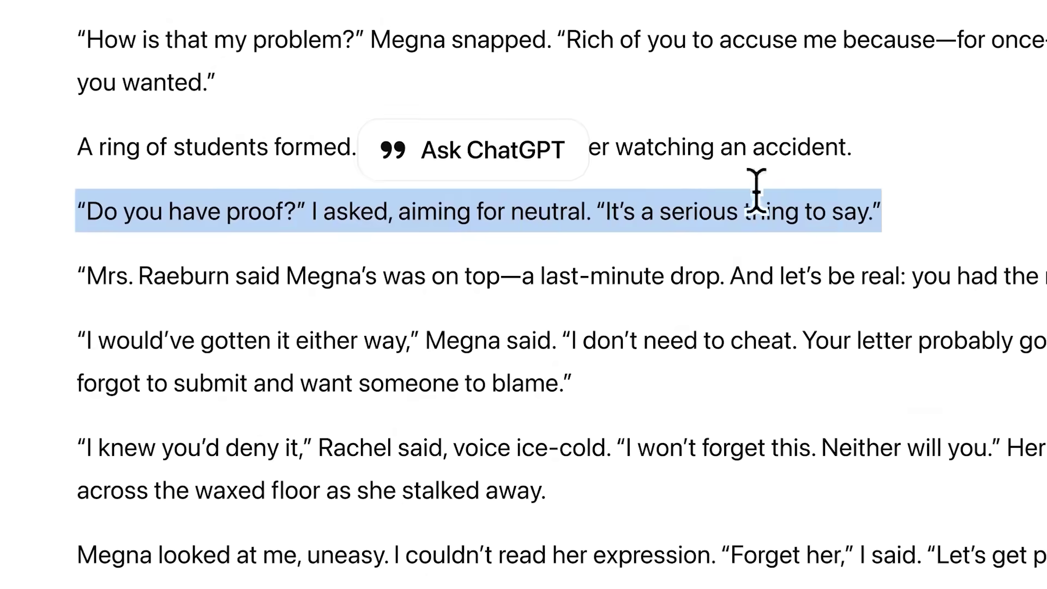
left_click(375, 166)
type("But does this quote make sense")
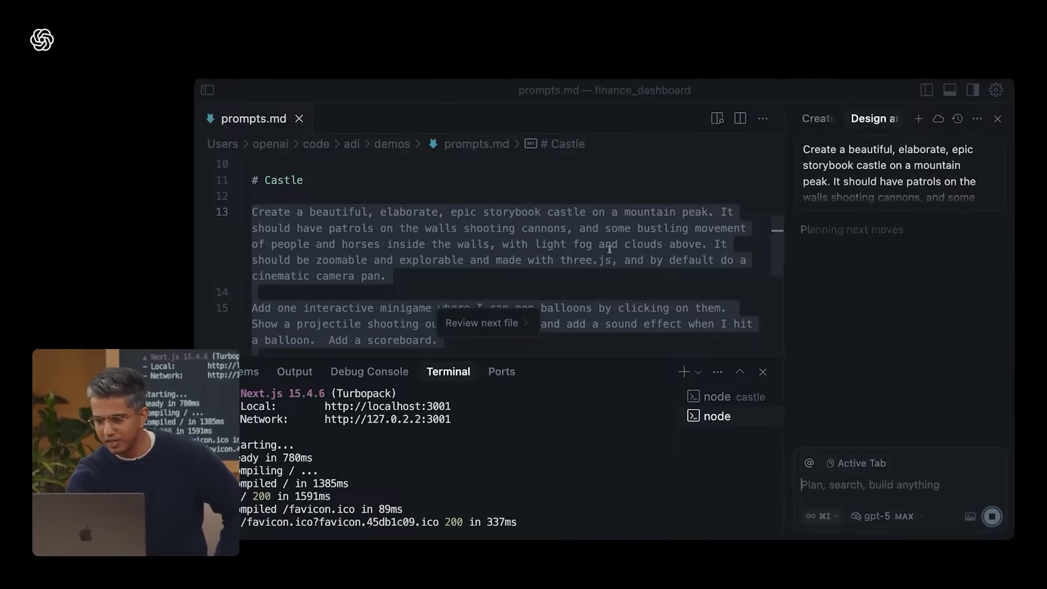
Step: Clear the editor selection over the Castle prompt in prompts.md
left_click(609, 246)
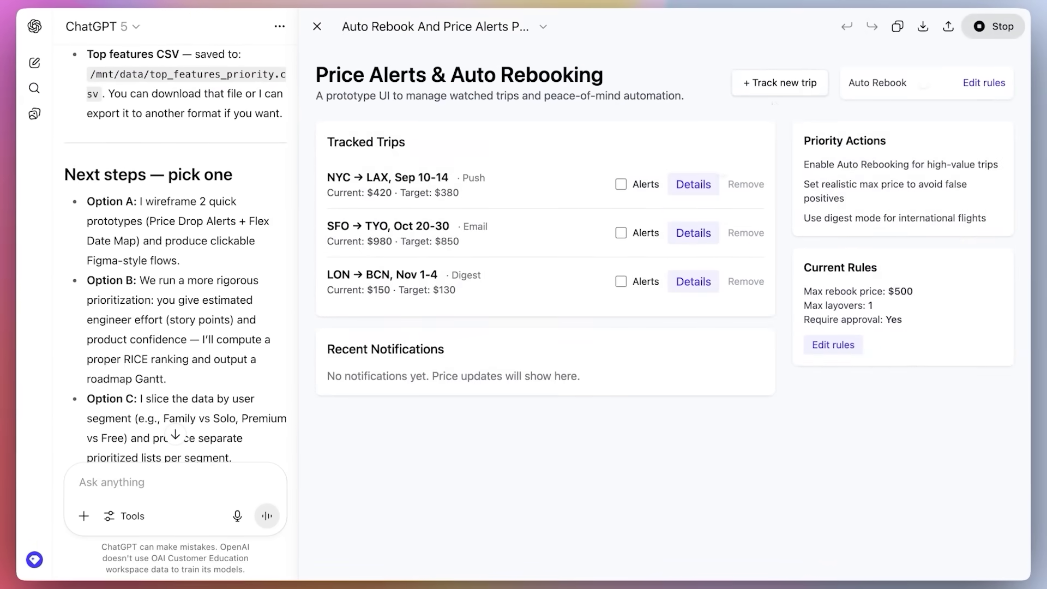
Step: Add a new example trip to Tracked Trips and close the prototype preview
left_click(774, 84)
left_click(316, 25)
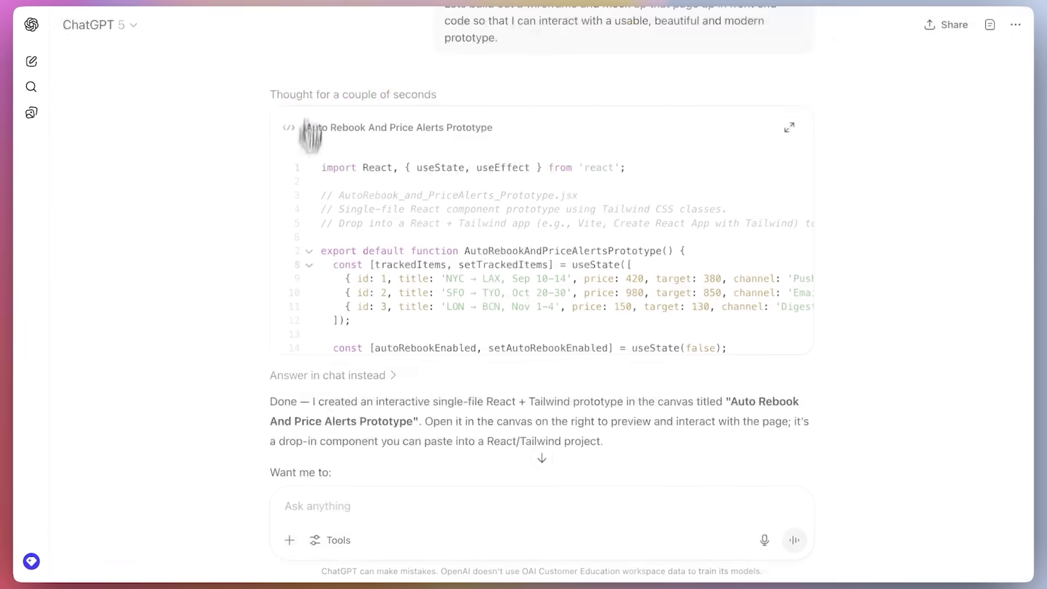
scroll(308, 256, "down", 4)
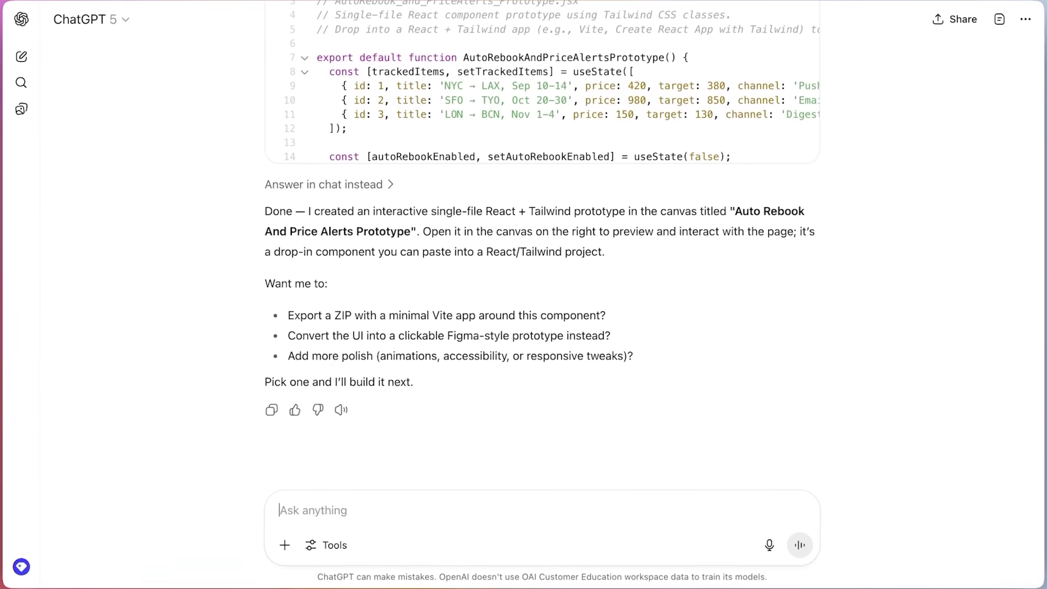
Step: Send the executive memo request and scroll through its snapshot table and key findings
key("Return")
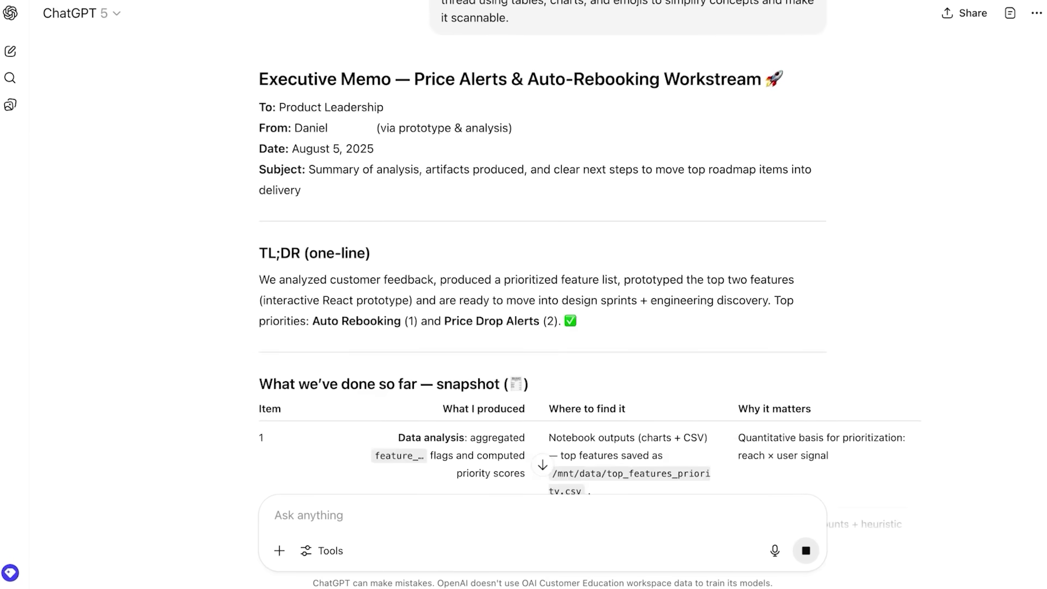
scroll(237, 510, "down", 7)
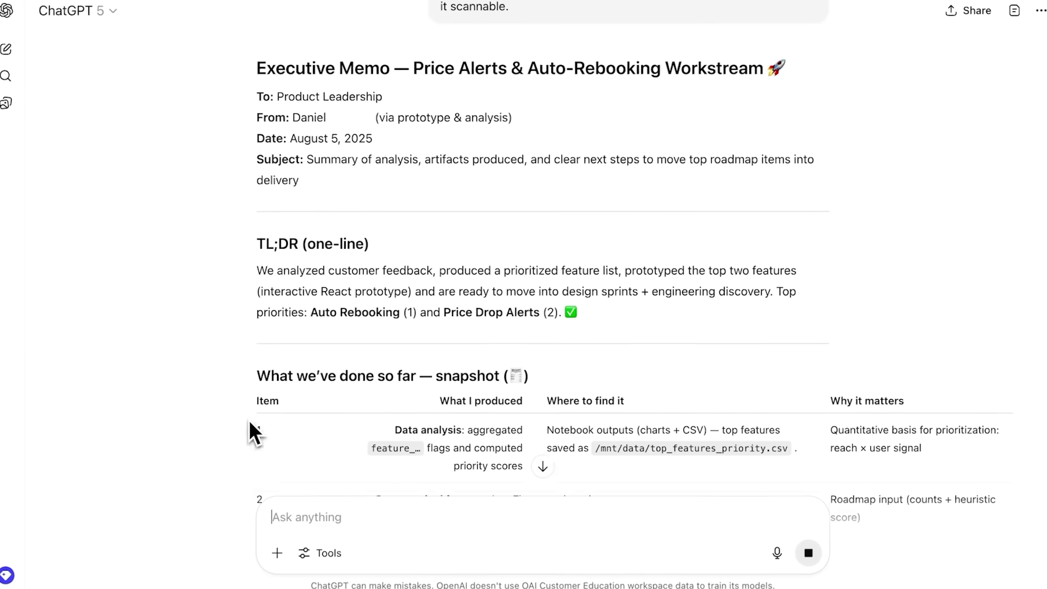
scroll(543, 262, "down", 7)
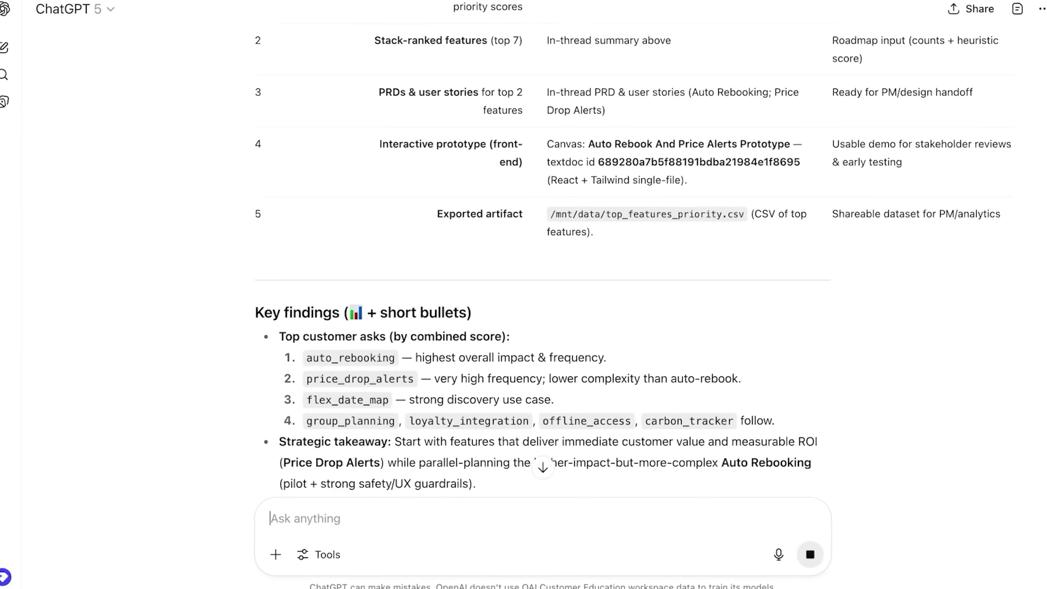